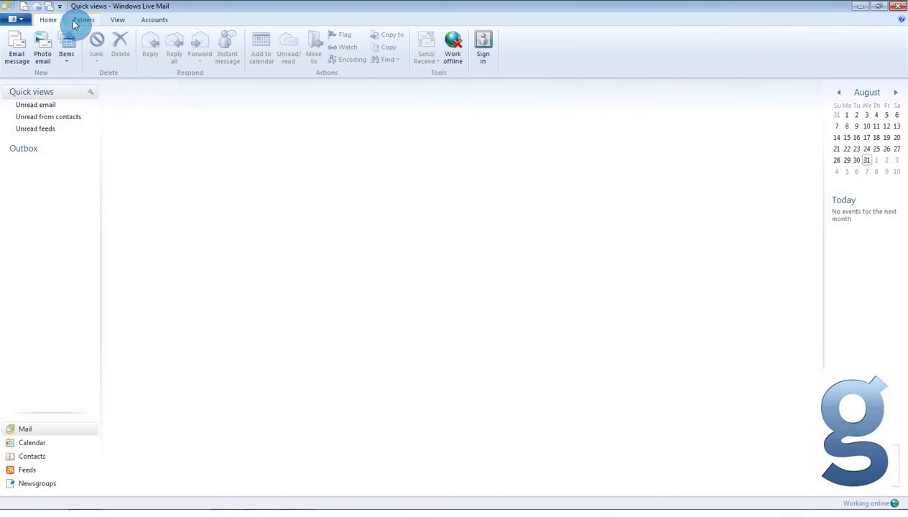
# - Open the Add your email accounts dialog from the Email account button
pyautogui.click(166, 23)
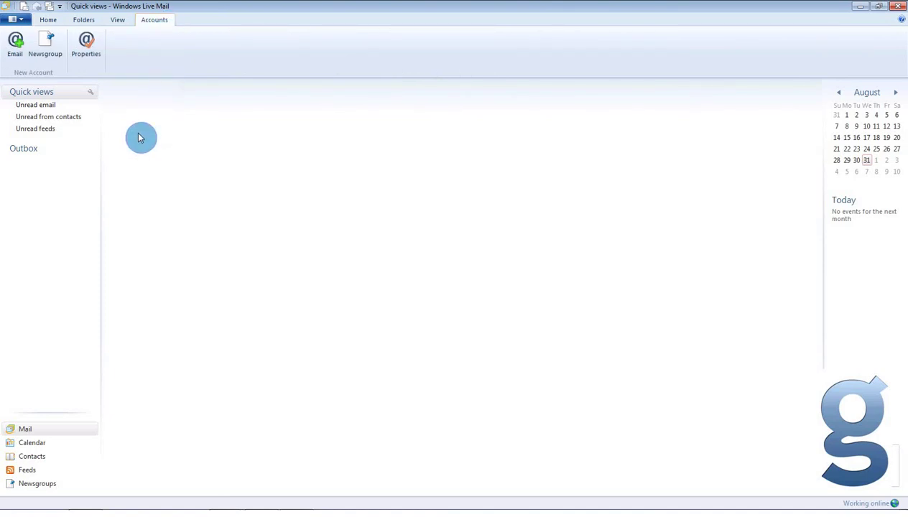
pyautogui.click(15, 47)
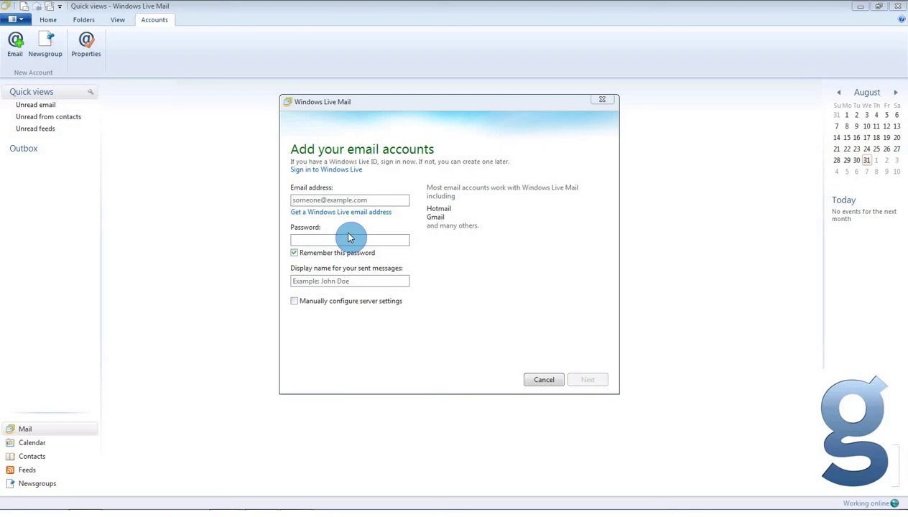
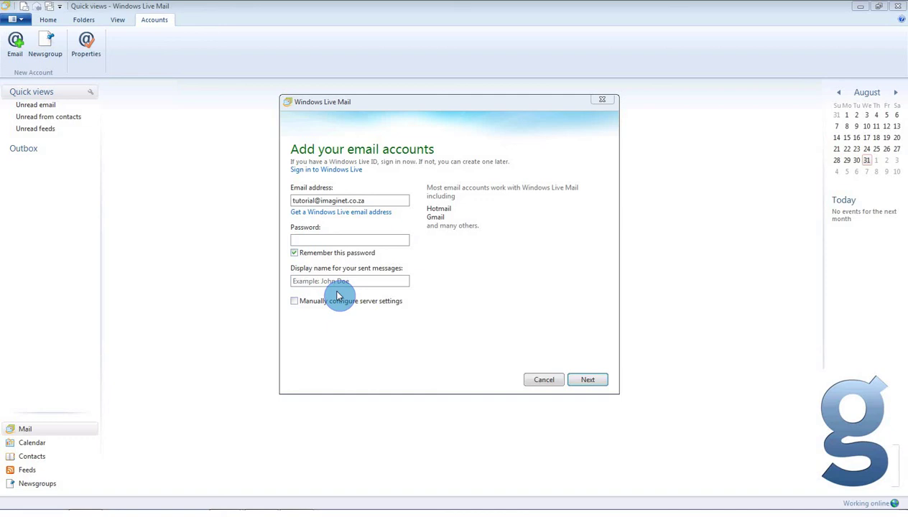
# - Enter the account's email address, password and display name 'Imaginet Tutorial', and tick manual server configuration
pyautogui.press('Tab')
pyautogui.write('•••••••••')
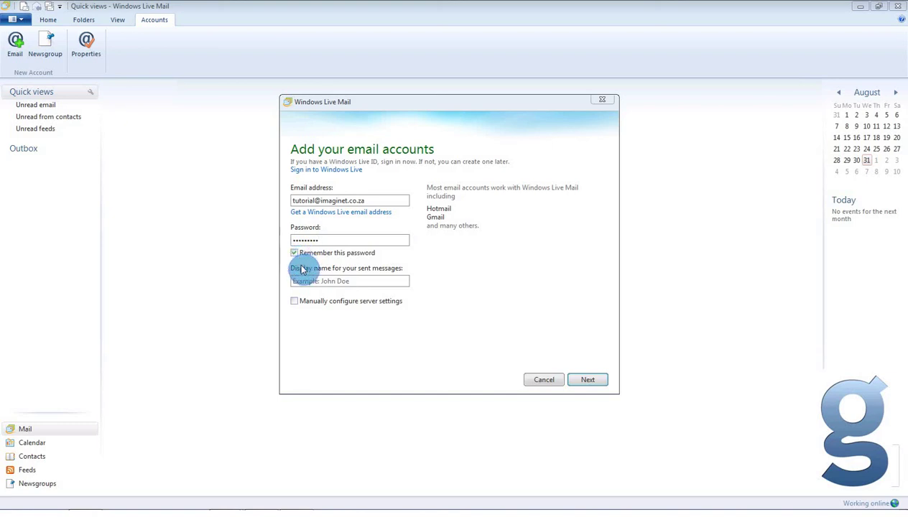
pyautogui.click(309, 281)
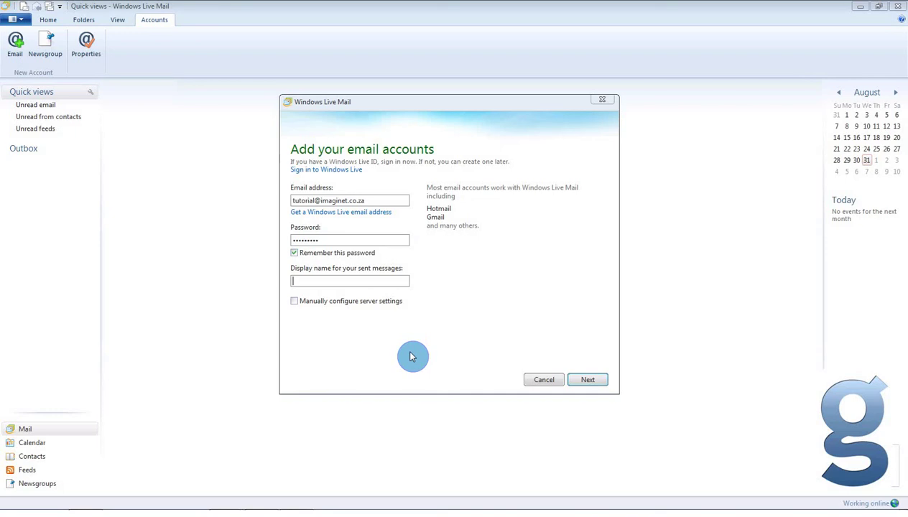
pyautogui.write('Imaginet ')
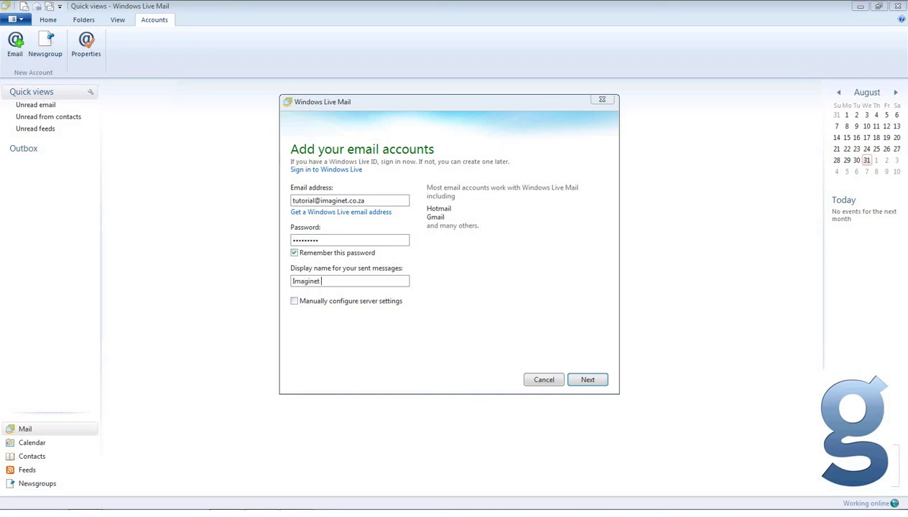
pyautogui.write('Tutorial')
pyautogui.click(295, 301)
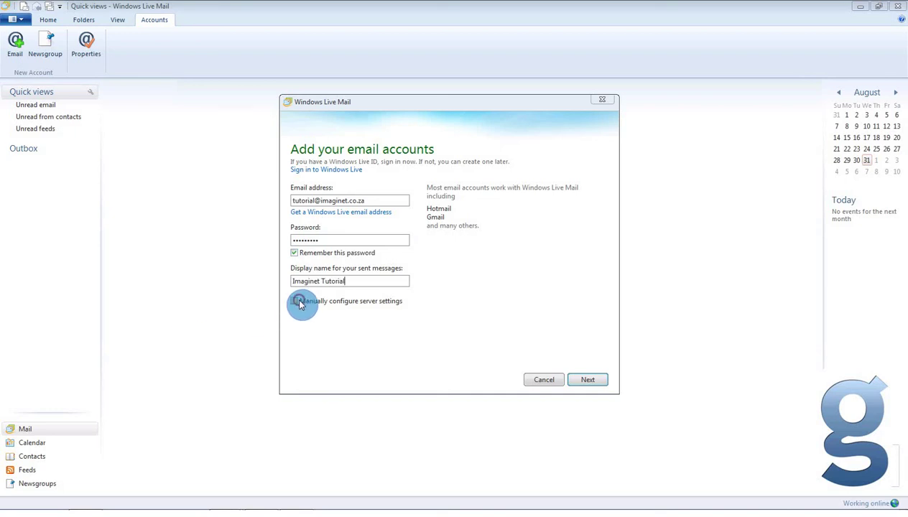
# - Set incoming POP server pop3.imaginet.co.za on port 110, using the full email address as logon name
pyautogui.click(586, 381)
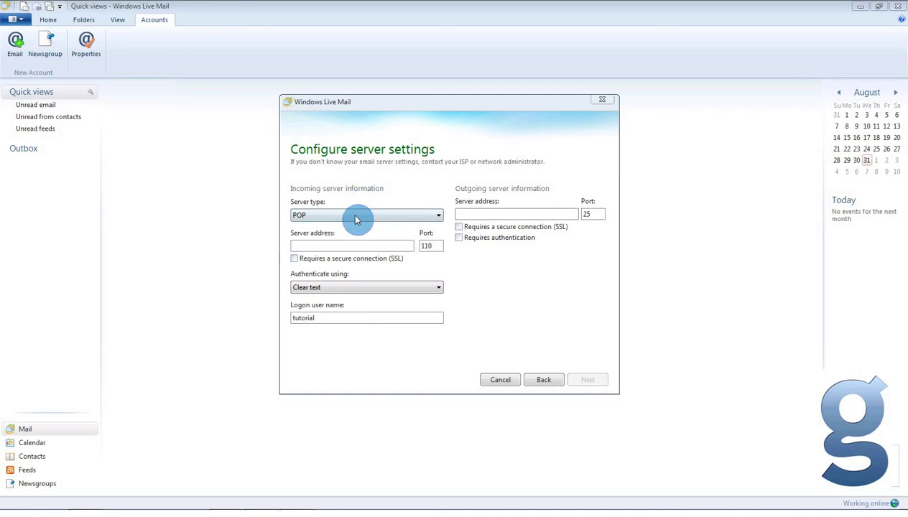
pyautogui.click(397, 219)
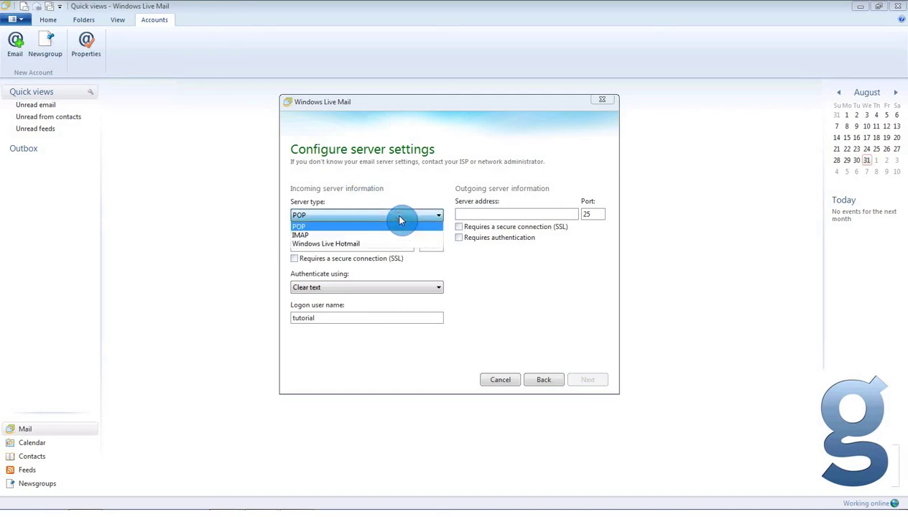
pyautogui.click(399, 224)
pyautogui.click(379, 244)
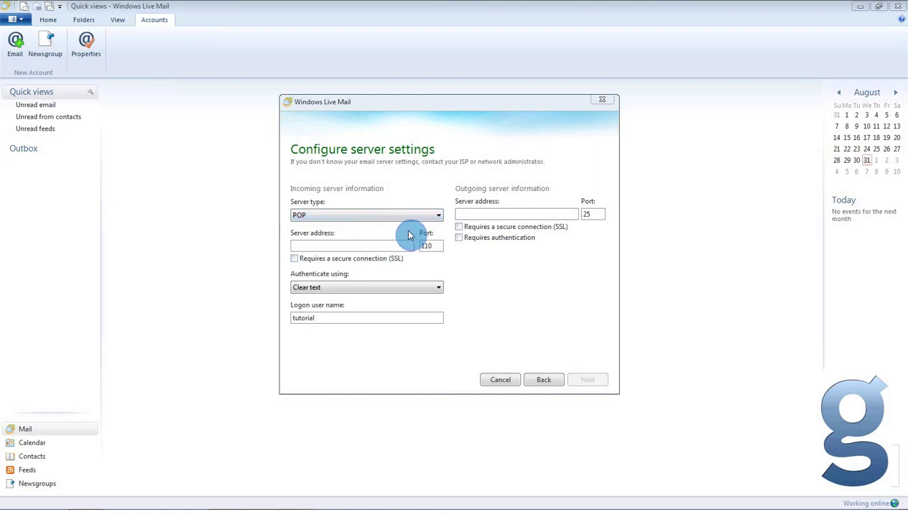
pyautogui.write('pop3')
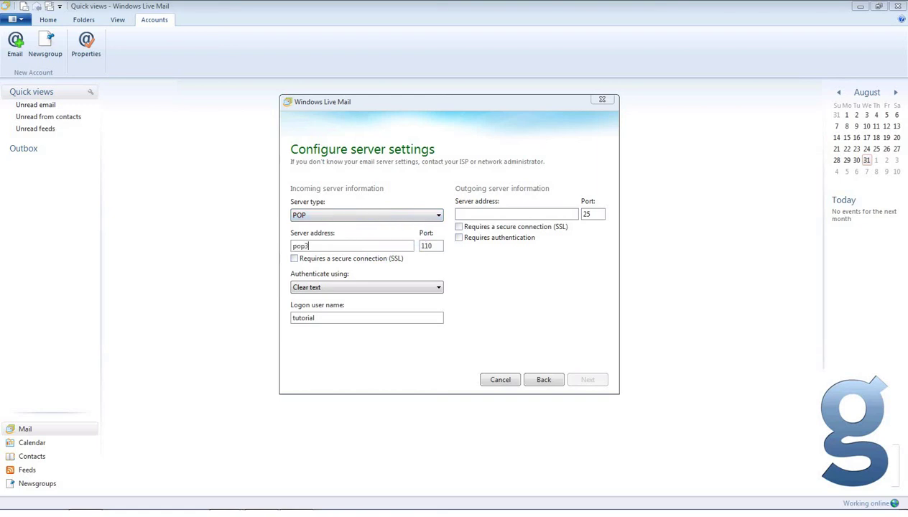
pyautogui.write('.imaginet.co.za')
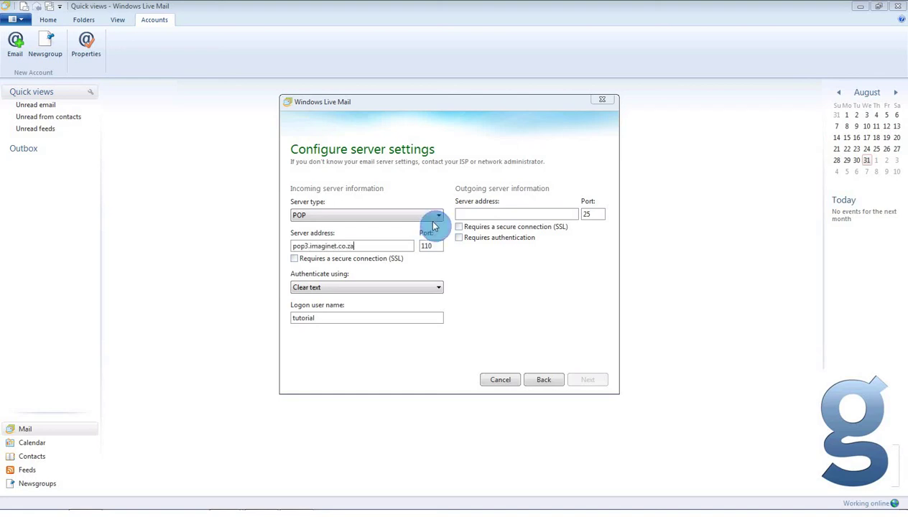
pyautogui.click(435, 246)
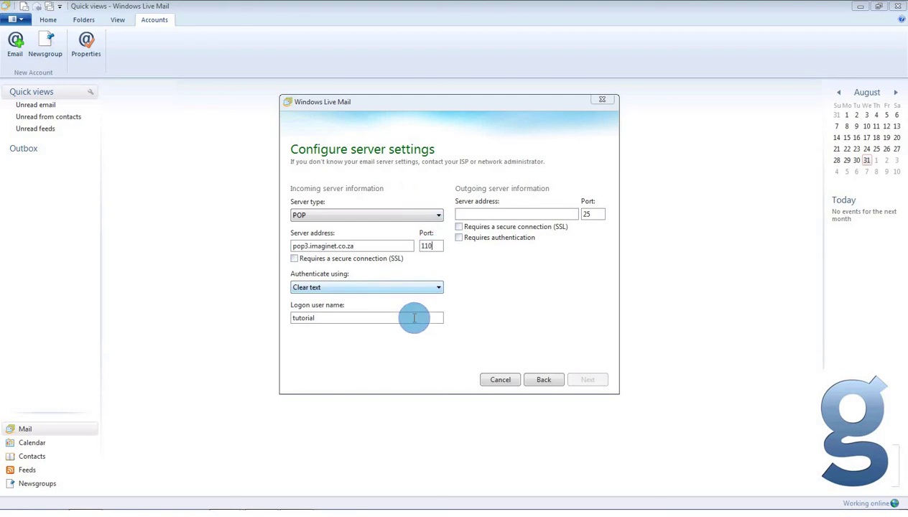
pyautogui.click(411, 318)
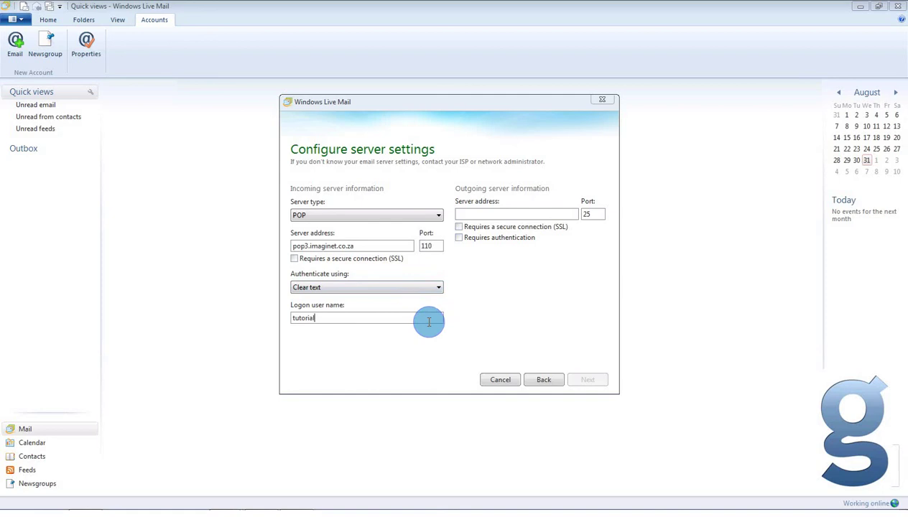
pyautogui.write('@imaginet.co.za')
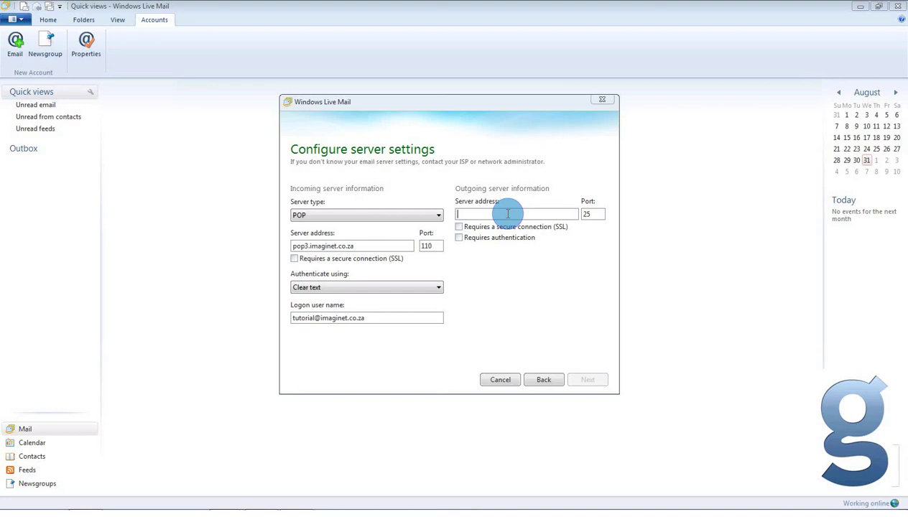
# - Correct the outgoing server to smtp.imaginet.co.za, keep port 25, and create the account
pyautogui.write('smt')
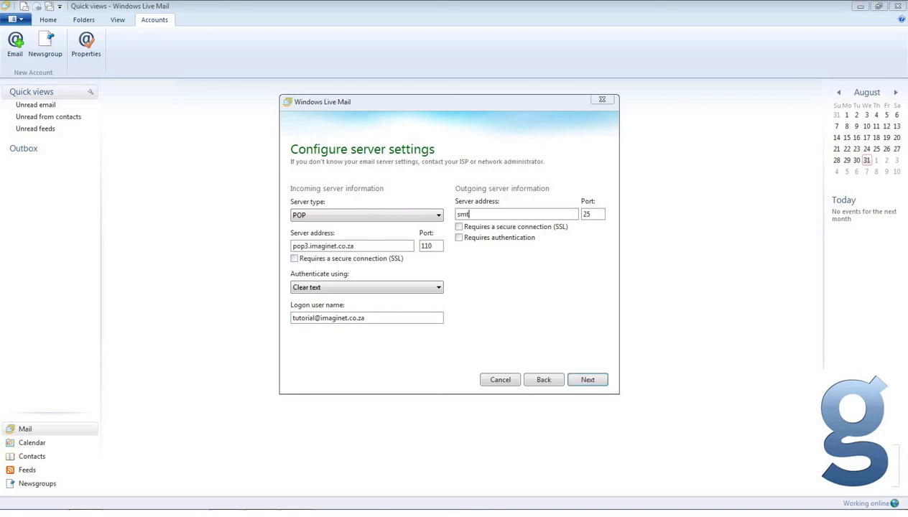
pyautogui.write('p-dsl.imaginet.co.za')
pyautogui.hotkey('shift', 'Home')
pyautogui.press('BackSpace')
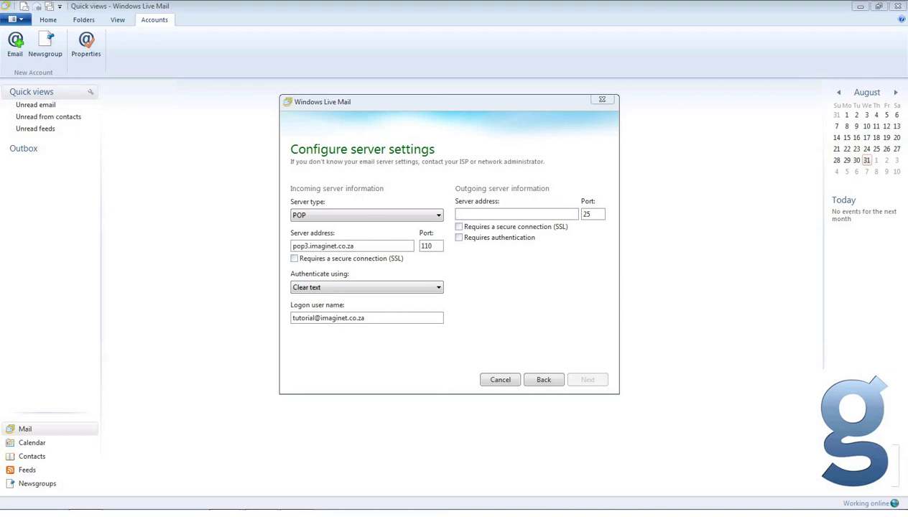
pyautogui.write('smtp.i')
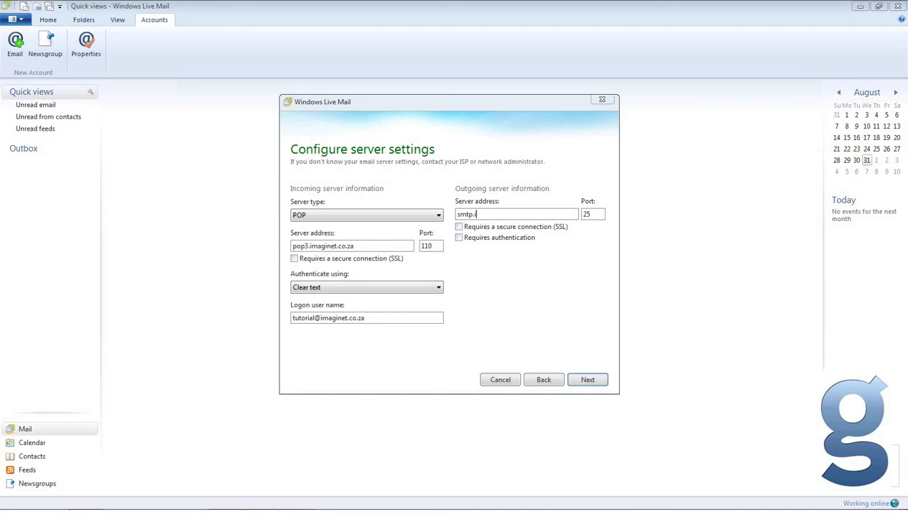
pyautogui.write('maginet.co.za')
pyautogui.doubleClick(593, 213)
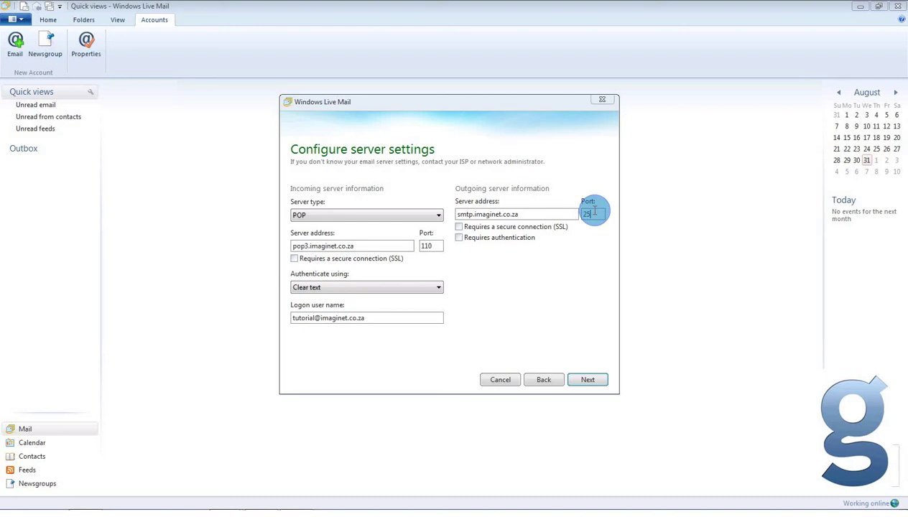
pyautogui.click(594, 214)
pyautogui.click(589, 381)
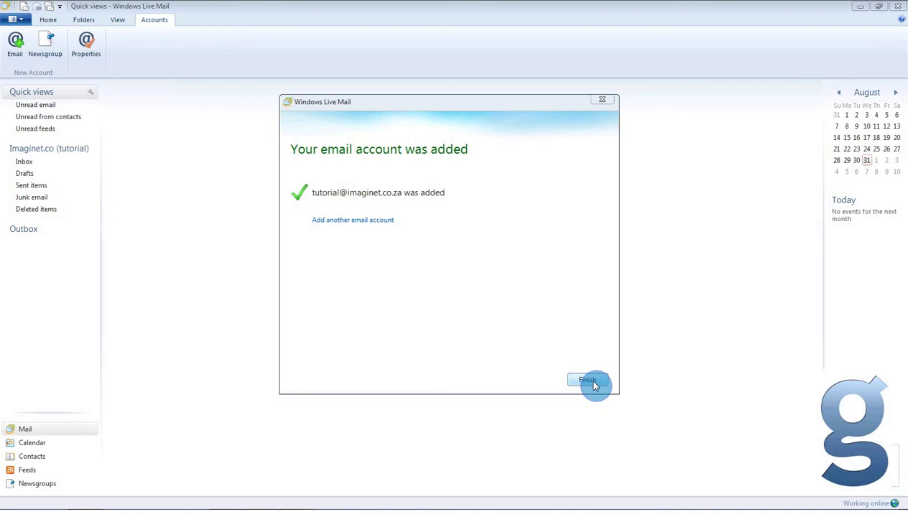
# - Finish the confirmation and open the Inbox under Imaginet.co (tutorial)
pyautogui.click(588, 381)
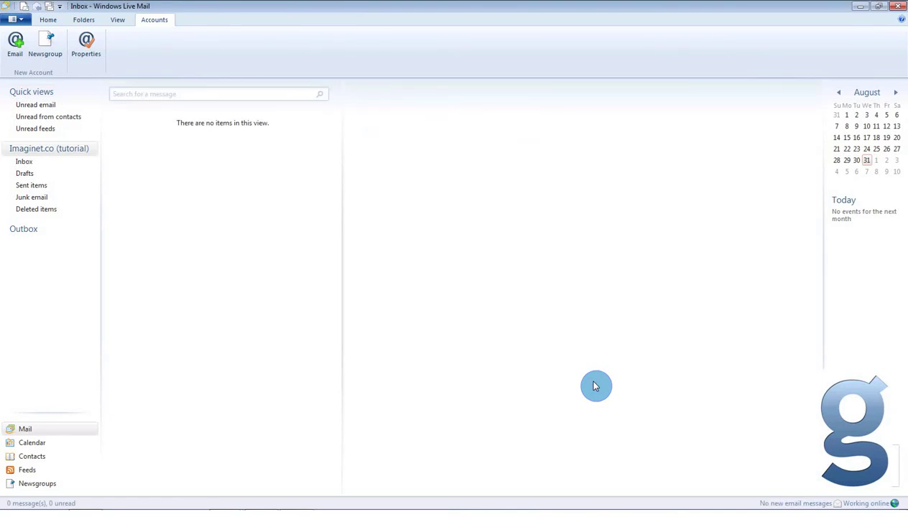
pyautogui.click(21, 163)
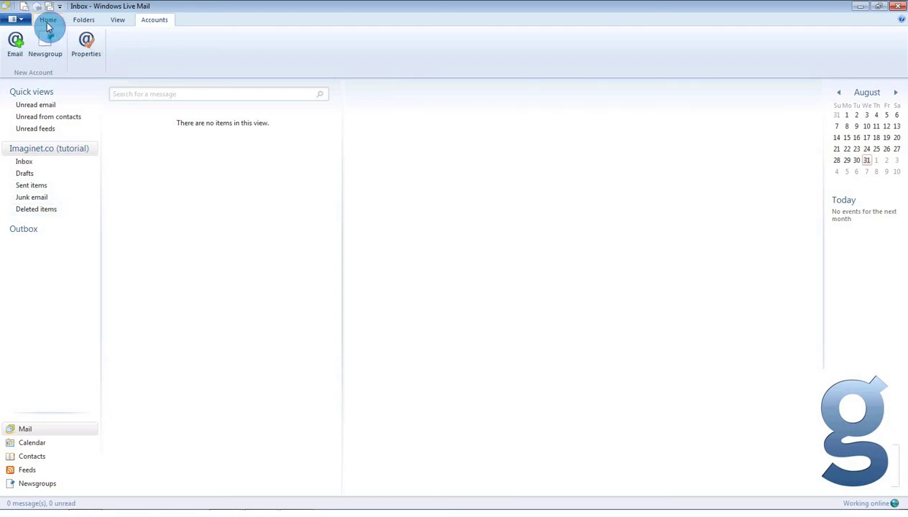
# - Compose an email to the account's own address, subject 'Test', body 'Testing testing 123', and send it
pyautogui.click(48, 22)
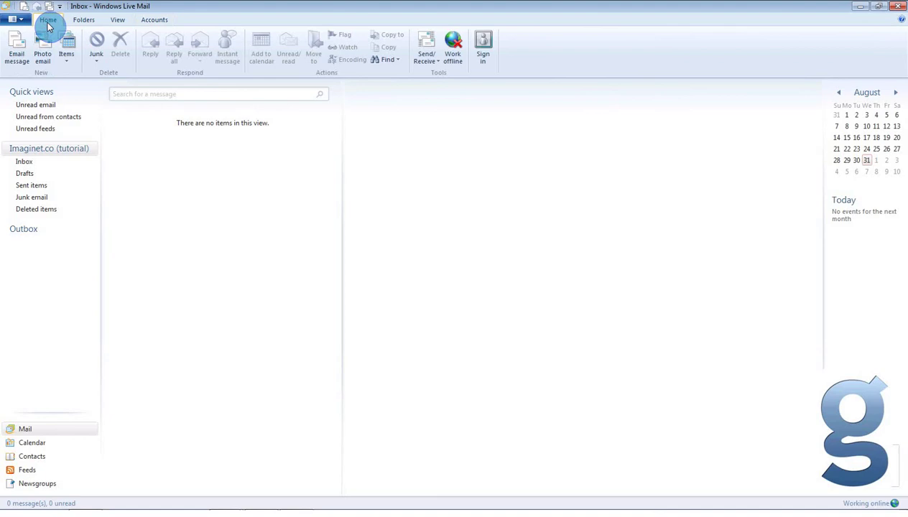
pyautogui.click(22, 50)
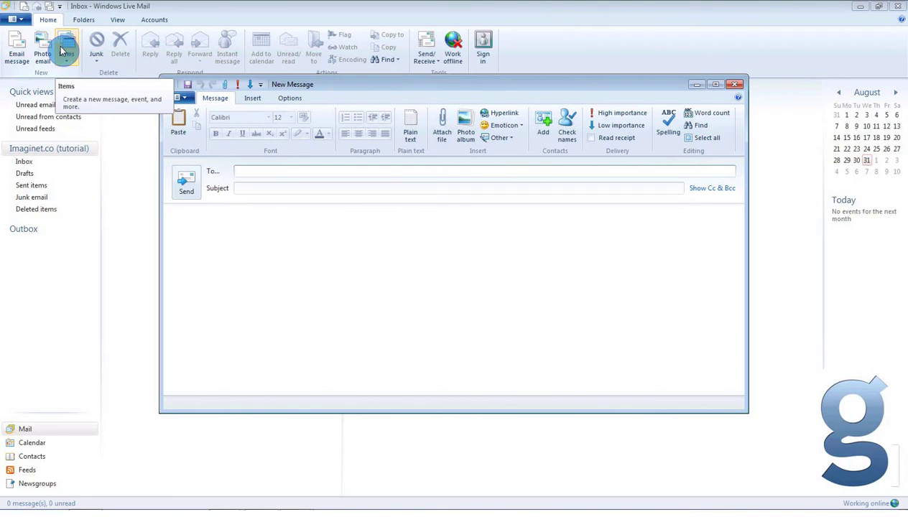
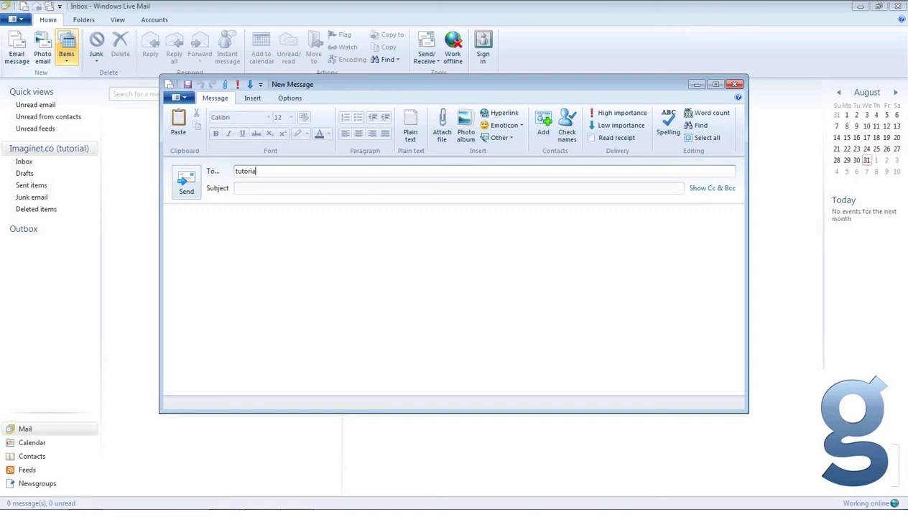
pyautogui.click(247, 188)
pyautogui.write('Test')
pyautogui.click(238, 230)
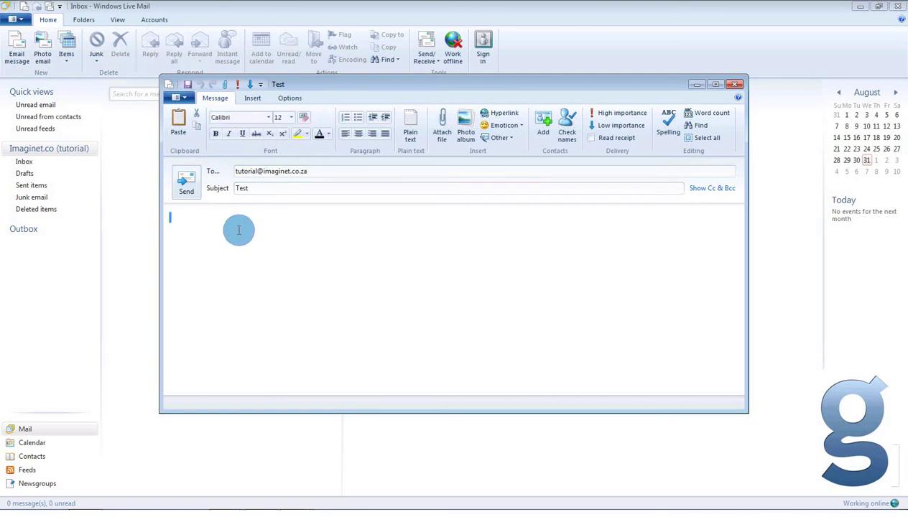
pyautogui.write('Testing testing 123')
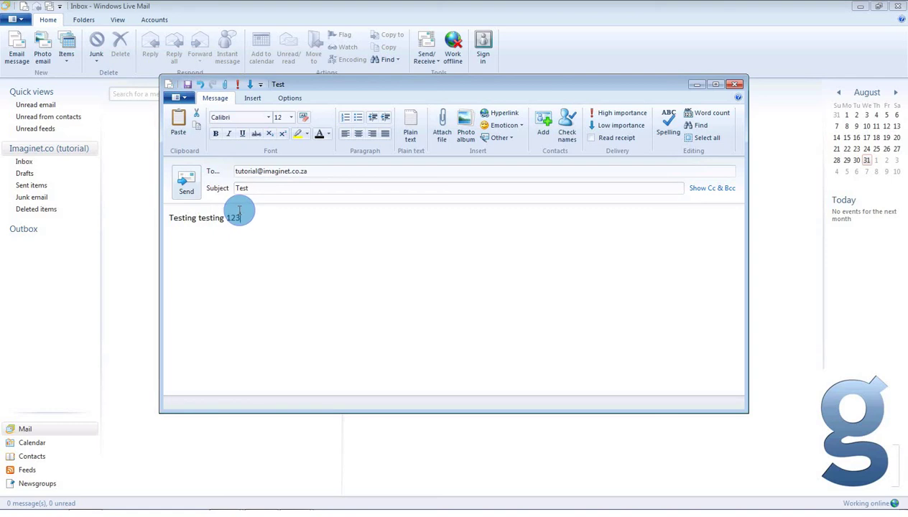
pyautogui.click(187, 188)
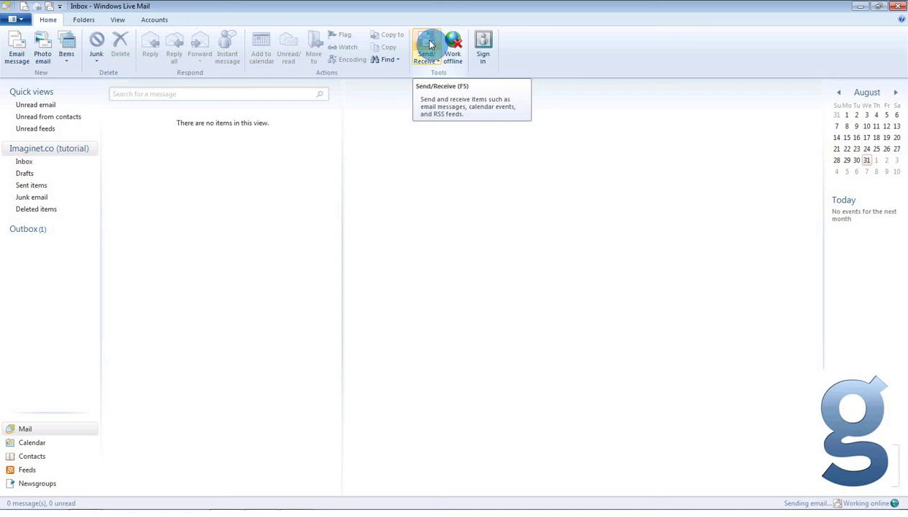
# - Run Send/Receive twice until the Test message arrives in the Inbox
pyautogui.click(426, 47)
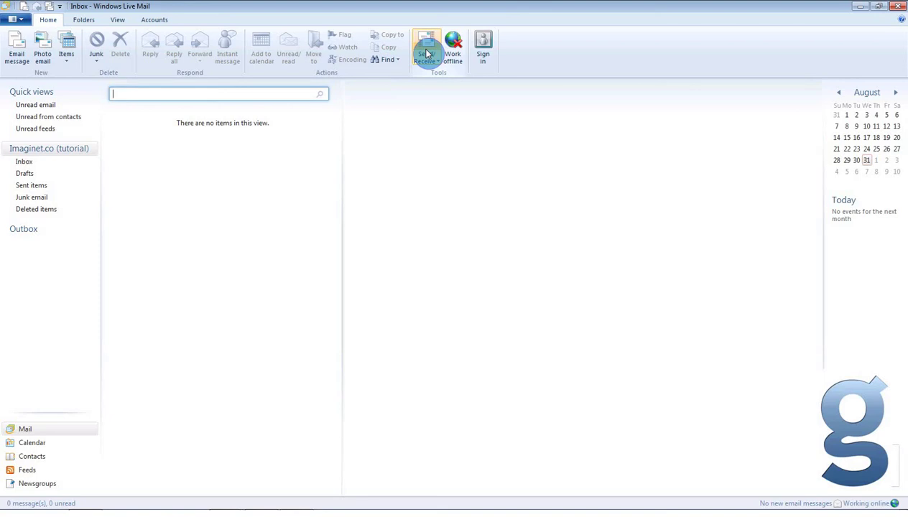
pyautogui.click(427, 53)
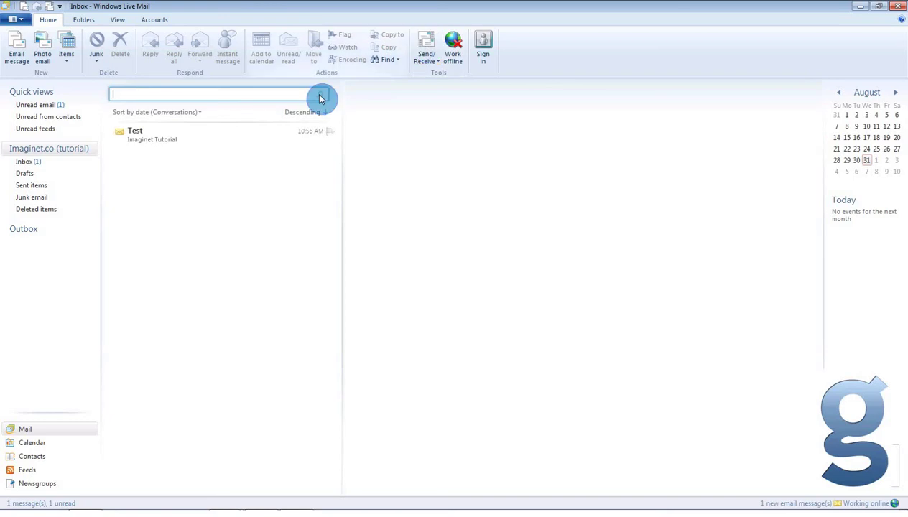
# - Select the received Test message and open it in its own window
pyautogui.click(219, 142)
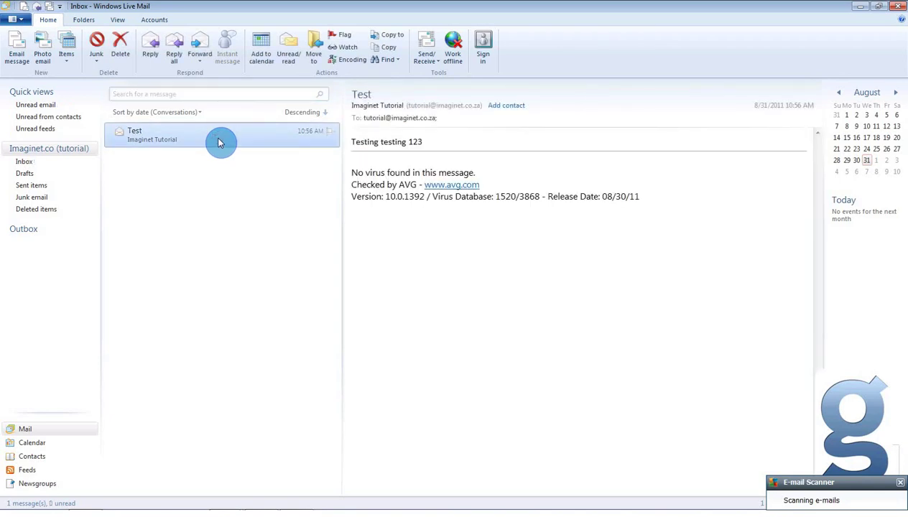
pyautogui.doubleClick(219, 142)
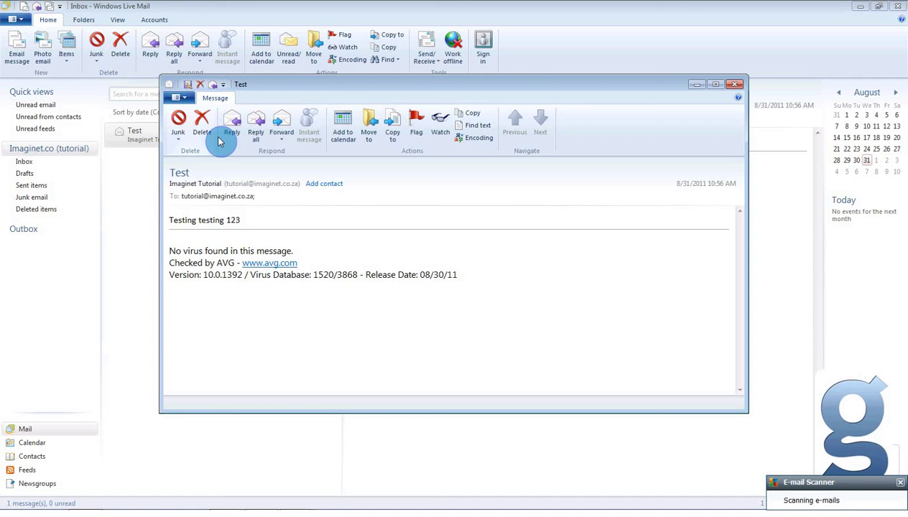